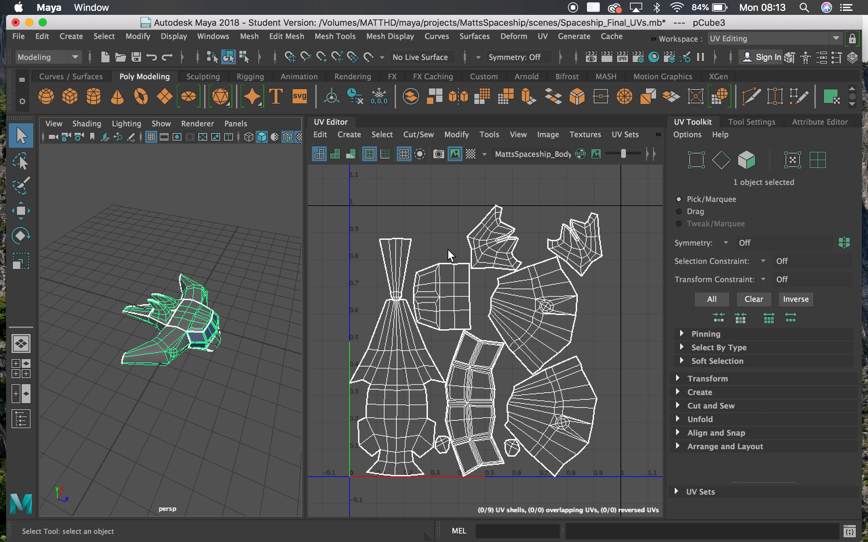
Step: Select the spaceship model and open the UV Snapshot options for its UV layout
left_click_drag(139, 373, 135, 250, "alt")
left_click_drag(66, 250, 277, 439)
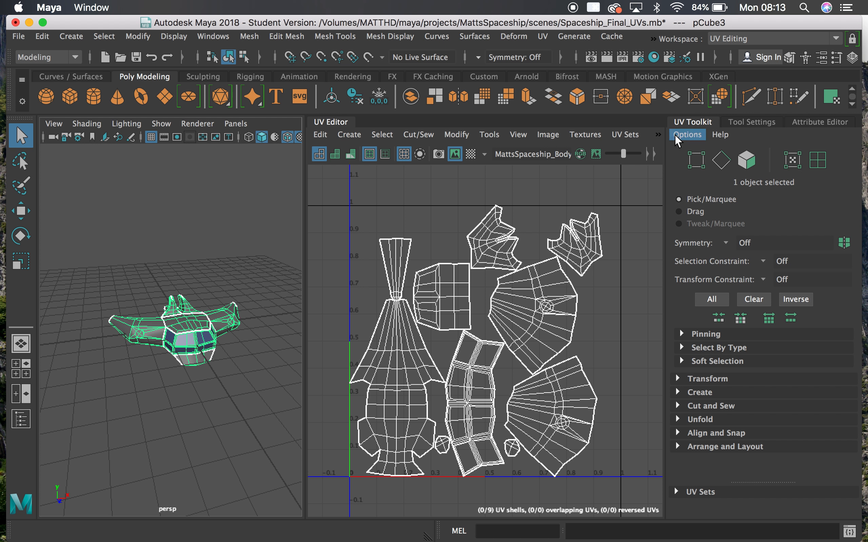
left_click(657, 135)
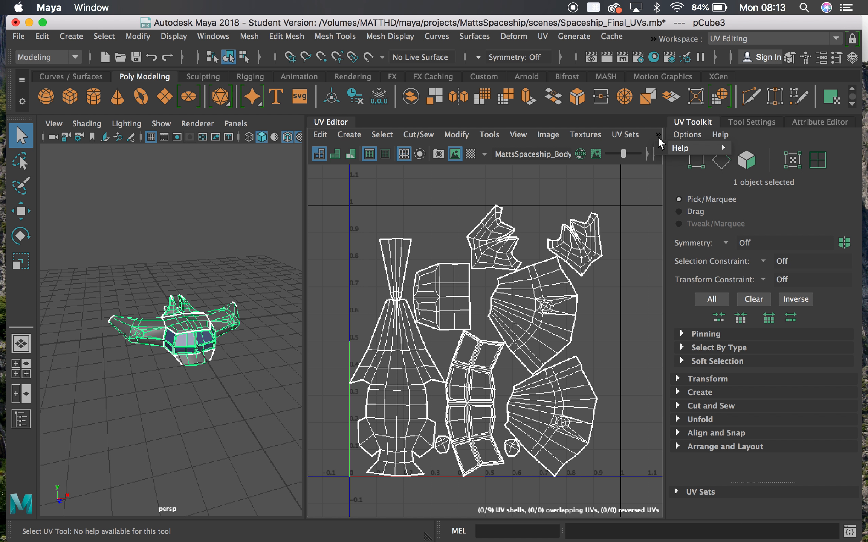
left_click(521, 135)
left_click(544, 134)
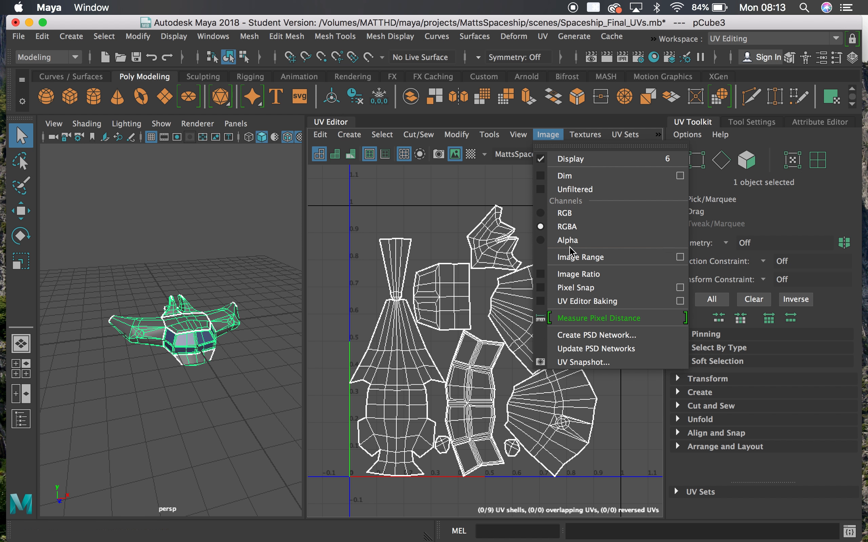
left_click(582, 362)
left_click_drag(461, 207, 119, 101)
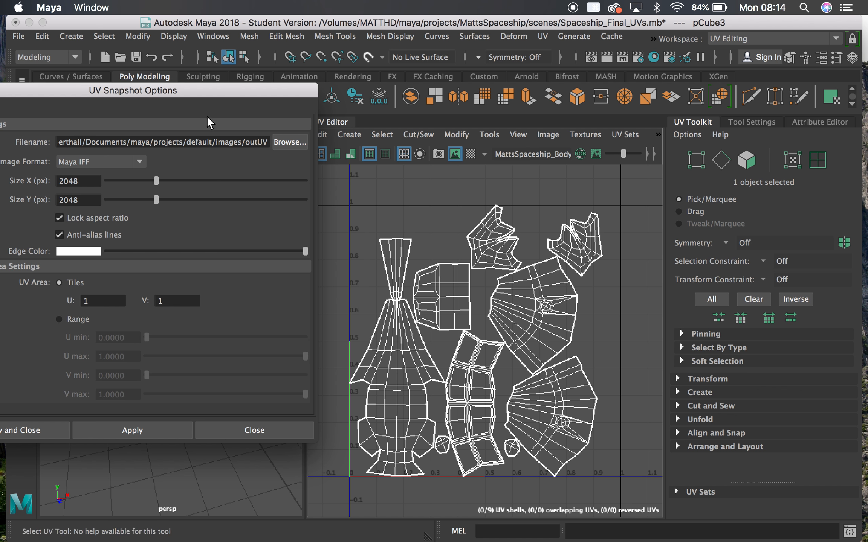
Step: Set the snapshot to save on the Desktop with the file name Spaceship_UVMap
left_click(287, 143)
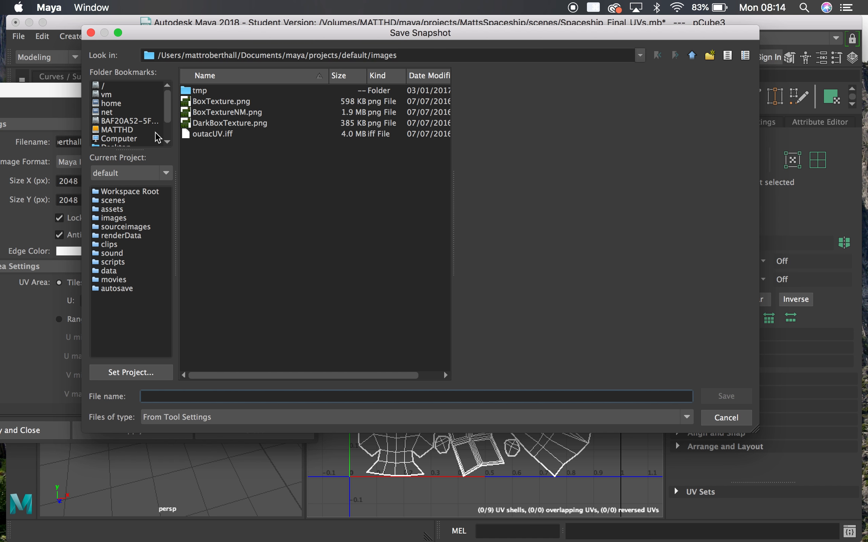
left_click_drag(167, 106, 171, 120)
left_click(116, 121)
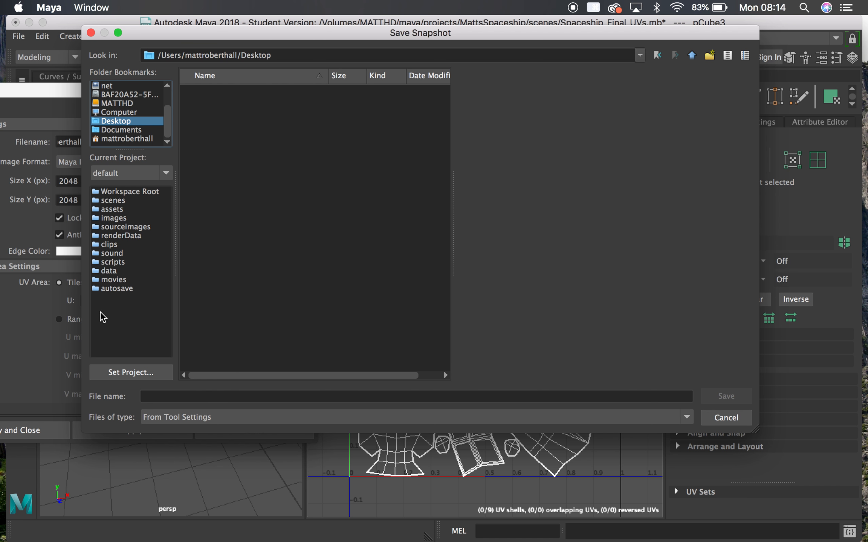
left_click(165, 396)
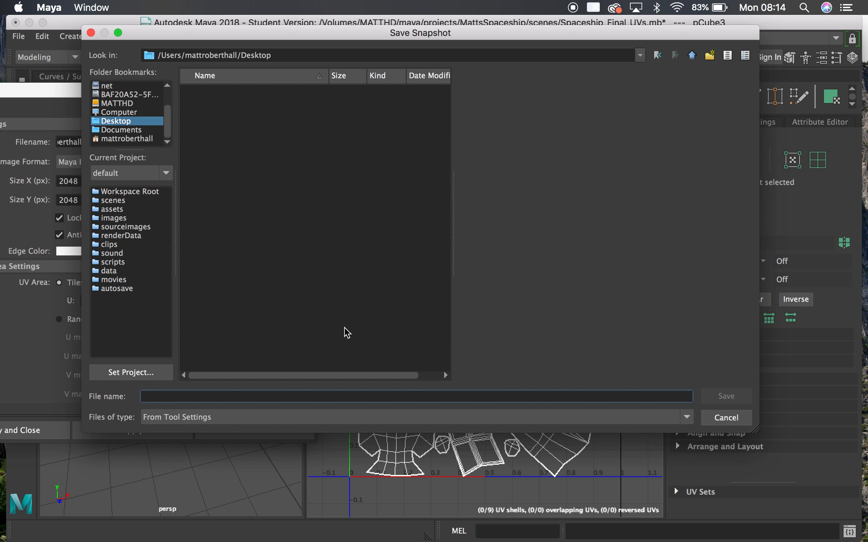
type("Spa")
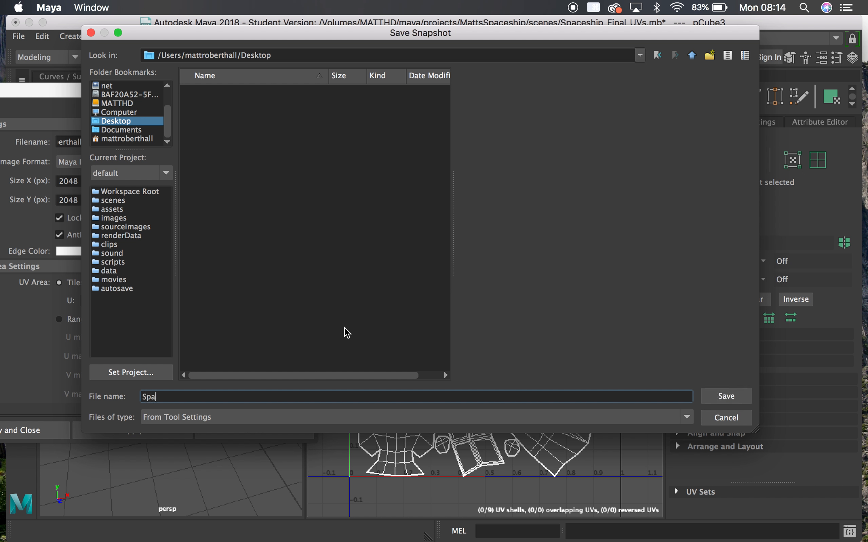
type("ceship_UVMap")
key("Return")
Step: Set the UV snapshot's image format to PNG
left_click_drag(164, 92, 297, 89)
left_click(270, 159)
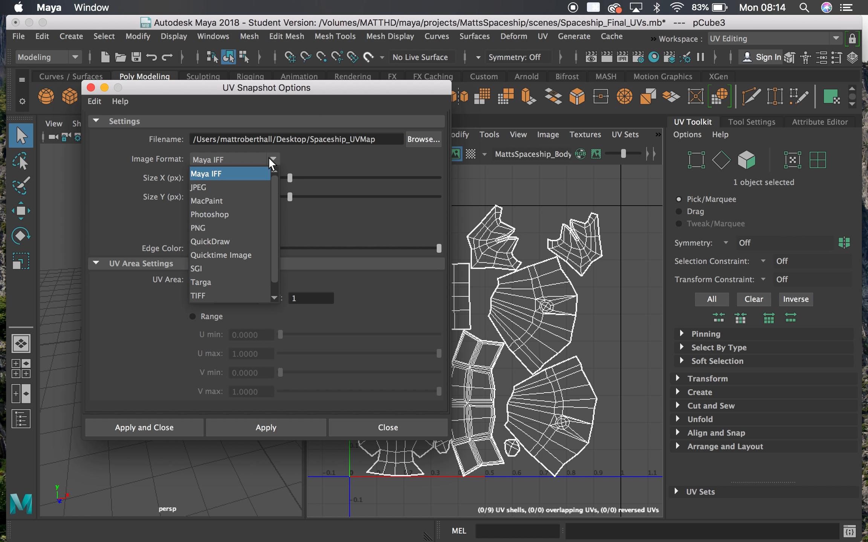
left_click(211, 229)
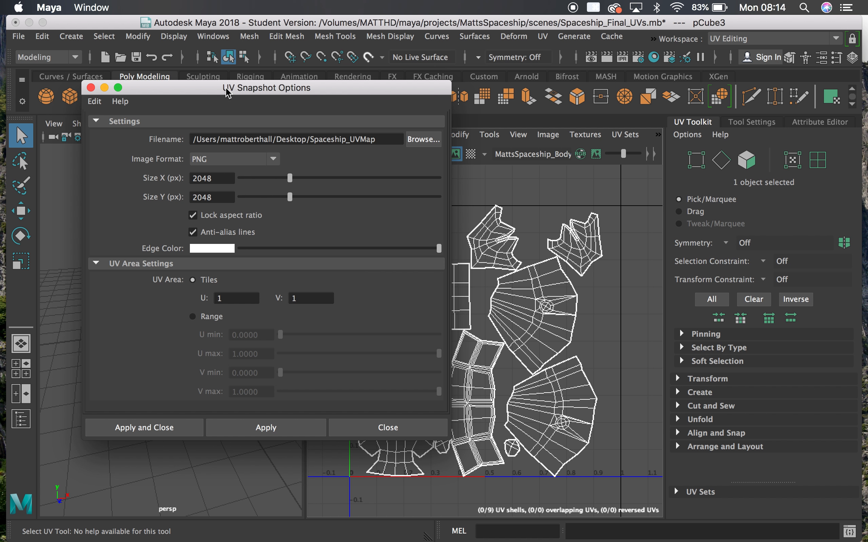
Step: Set the UV snapshot's size to 512 by 512 pixels
double_click(213, 179)
key("Tab")
double_click(196, 178)
double_click(193, 197)
double_click(215, 179)
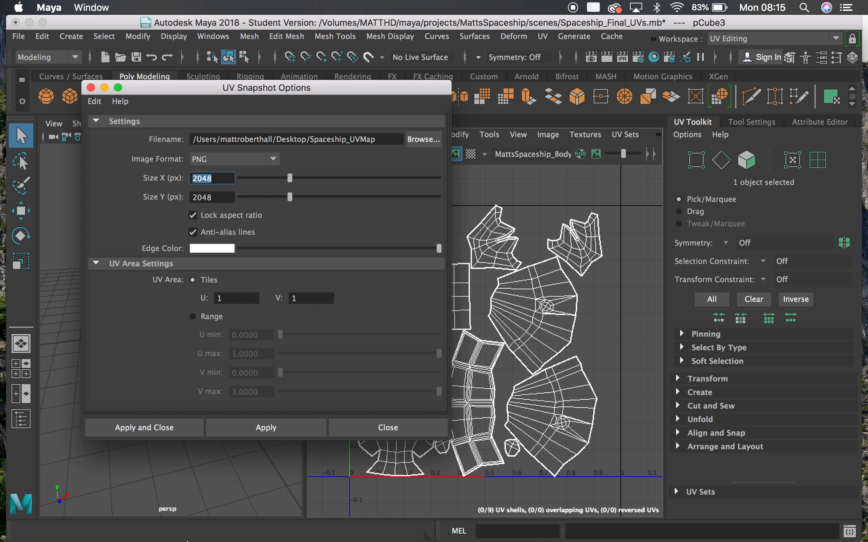
mouse_move(231, 540)
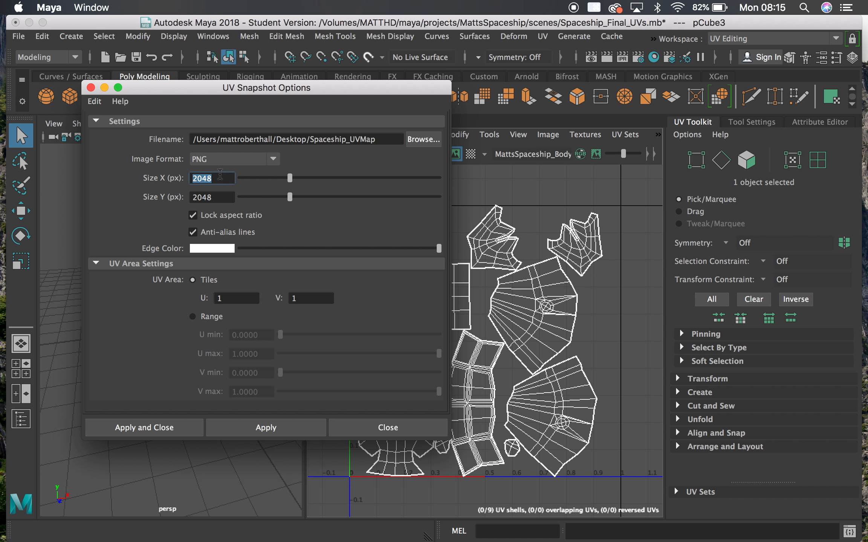
type("512")
key("Return")
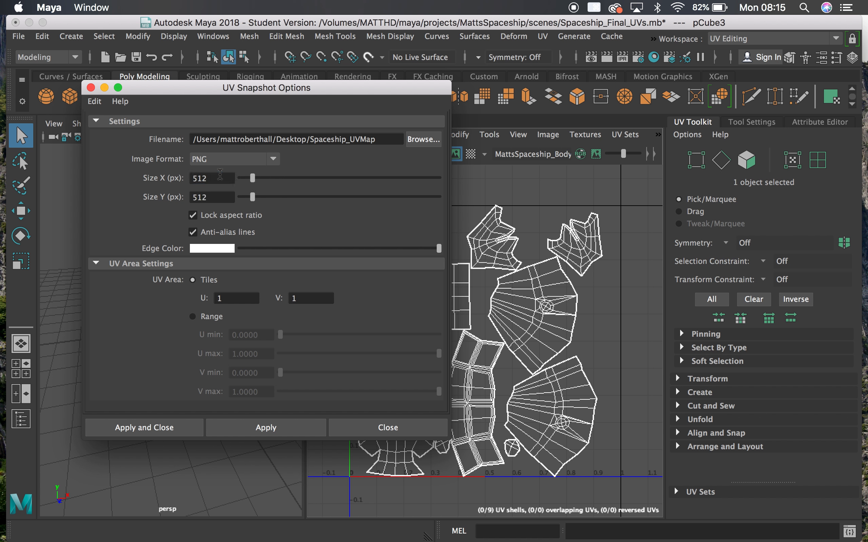
Step: Try UV snapshot sizes of 128 and 1024 pixels with the aspect ratio locked
left_click_drag(211, 177, 175, 176)
type("128")
key("Return")
left_click_drag(212, 178, 175, 177)
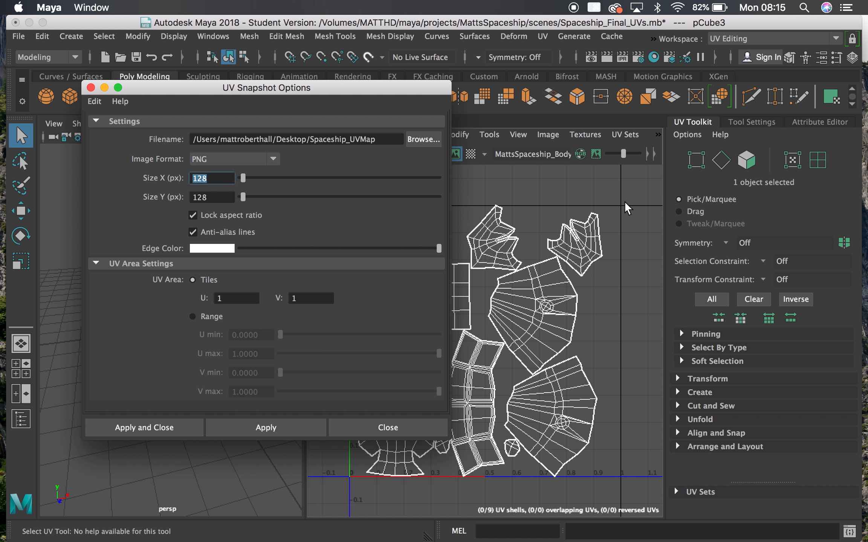
type("1024")
key("Return")
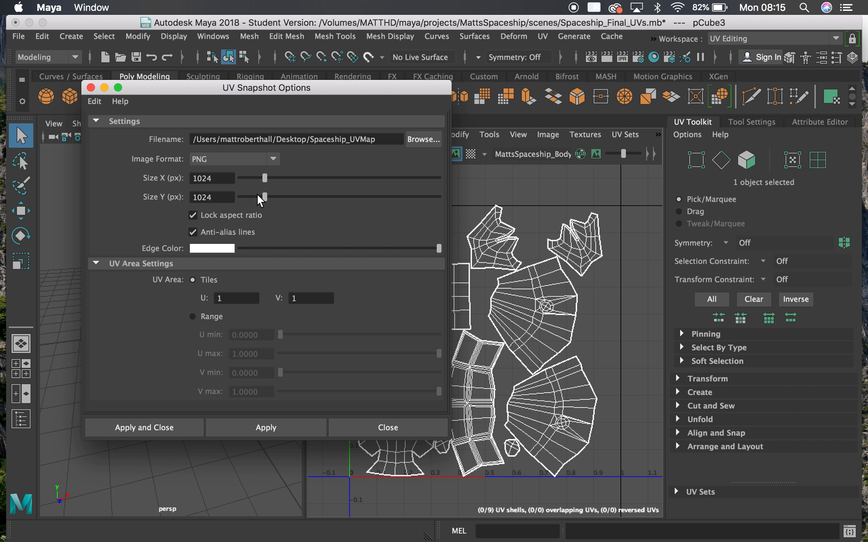
Step: Try a UV snapshot size of 4096 pixels, followed by 128 pixels
double_click(217, 178)
type("4096")
key("Return")
double_click(232, 176)
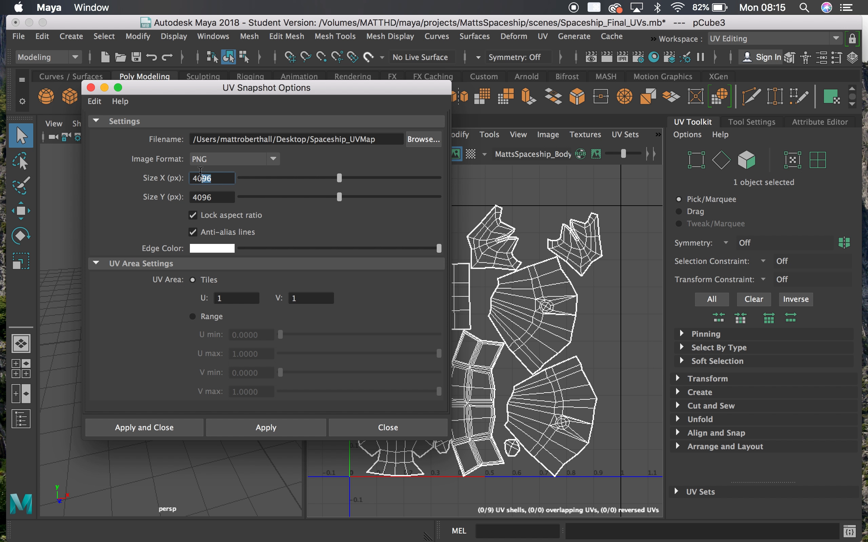
type("128")
key("Return")
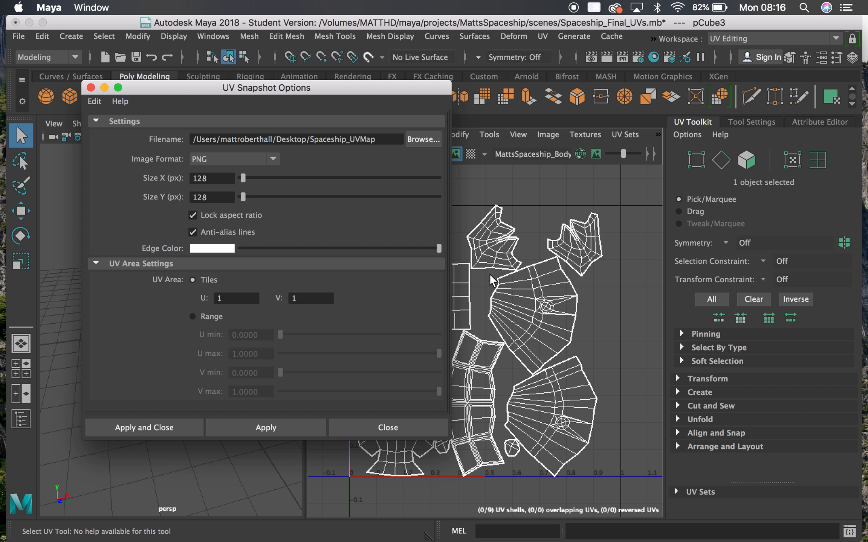
Step: Set the UV snapshot's size to 1024 by 1024 pixels and export it, closing the options
double_click(208, 179)
type("1024")
key("Return")
left_click(168, 421)
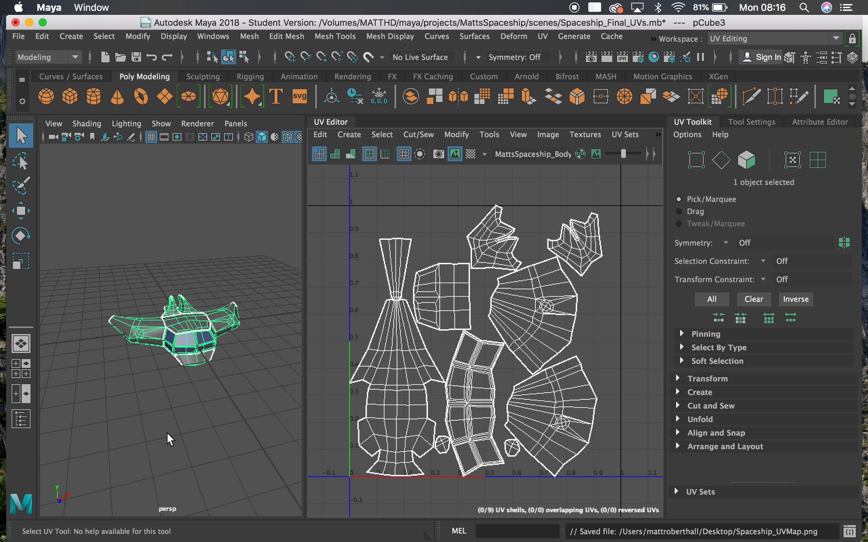
Step: Switch to Photoshop and start a new document
mouse_move(178, 540)
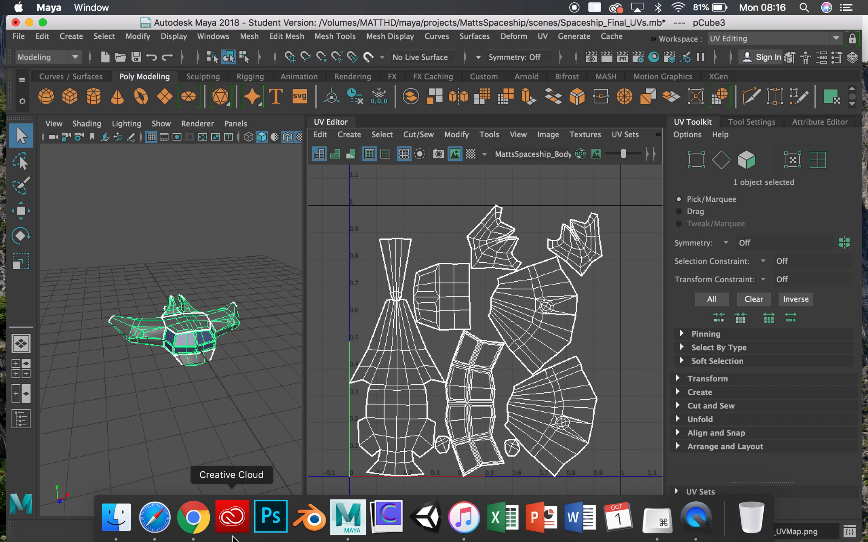
left_click(272, 519)
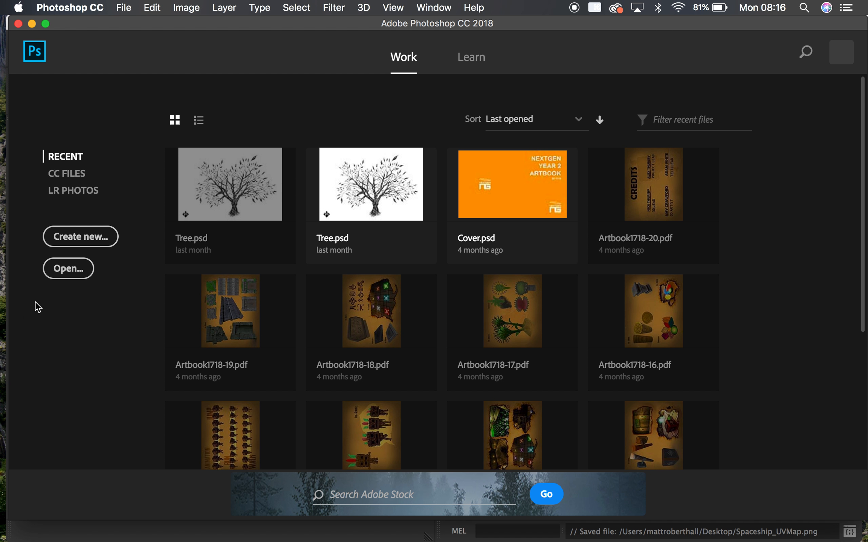
left_click(90, 241)
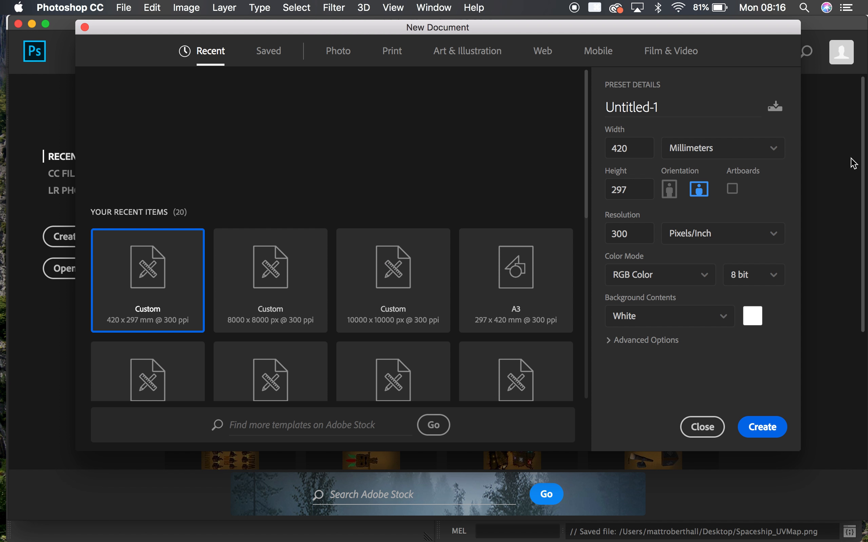
Step: Create the document with pixel units, a width of 1024 and a height of 1024
left_click(629, 148)
left_click(773, 149)
left_click(684, 170)
left_click(709, 148)
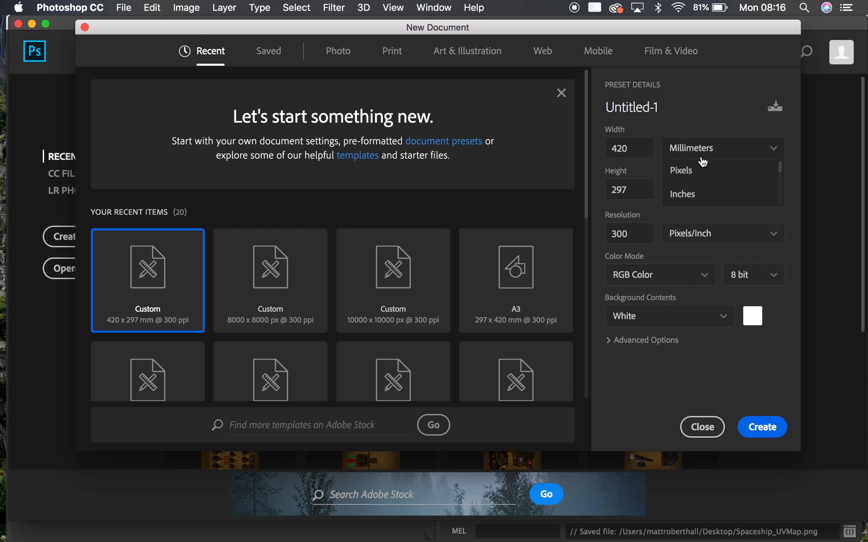
left_click(678, 173)
key("shift+Tab")
type("1024")
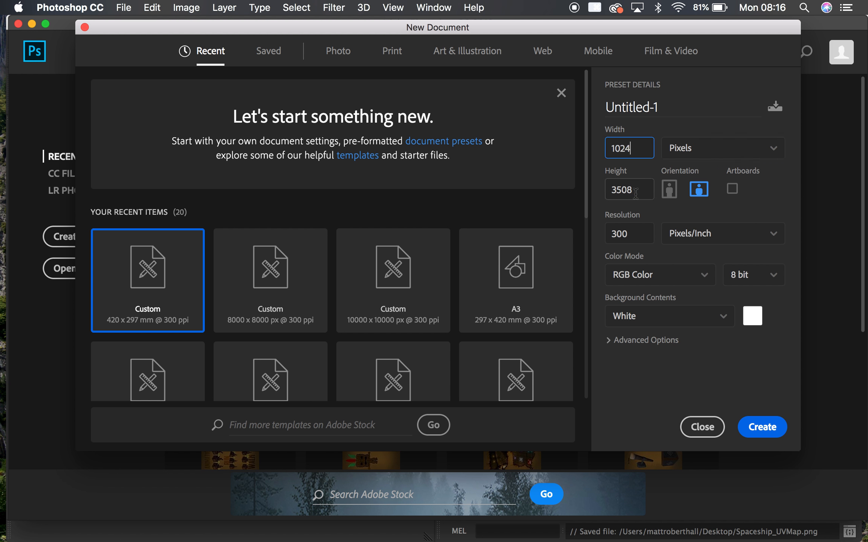
key("Tab")
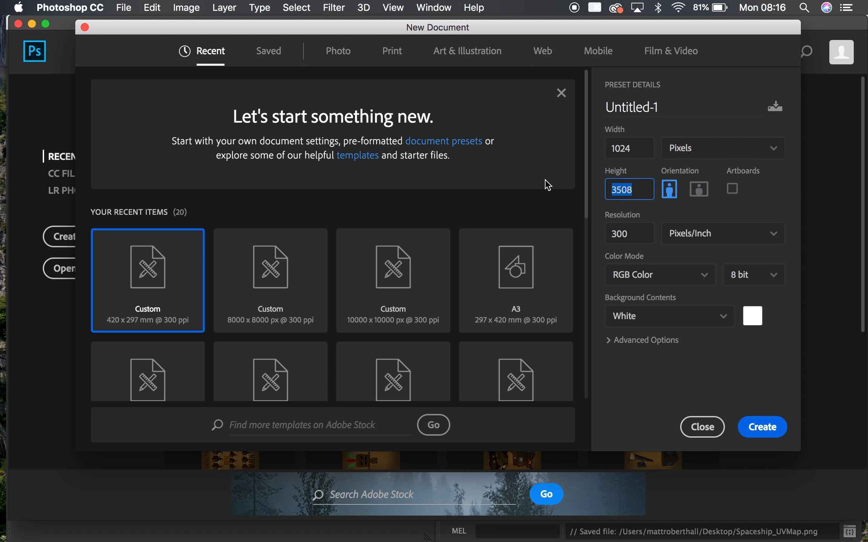
type("1024")
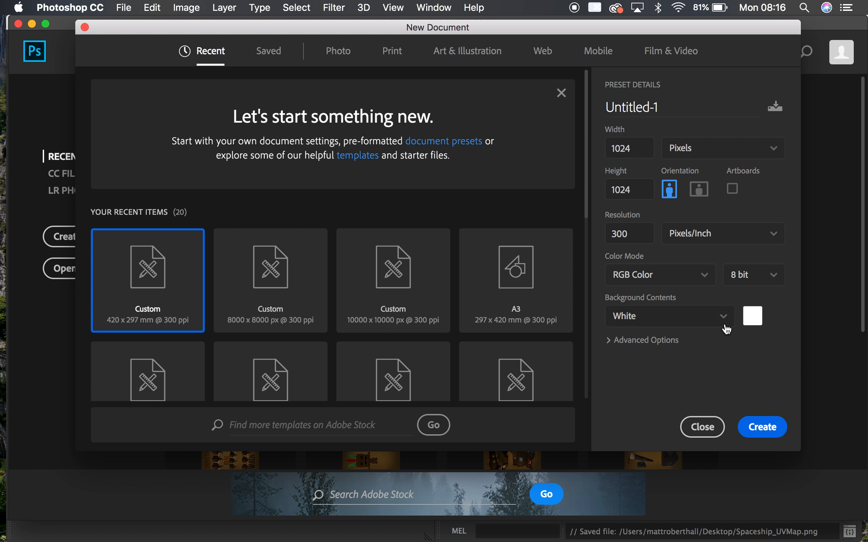
left_click(760, 429)
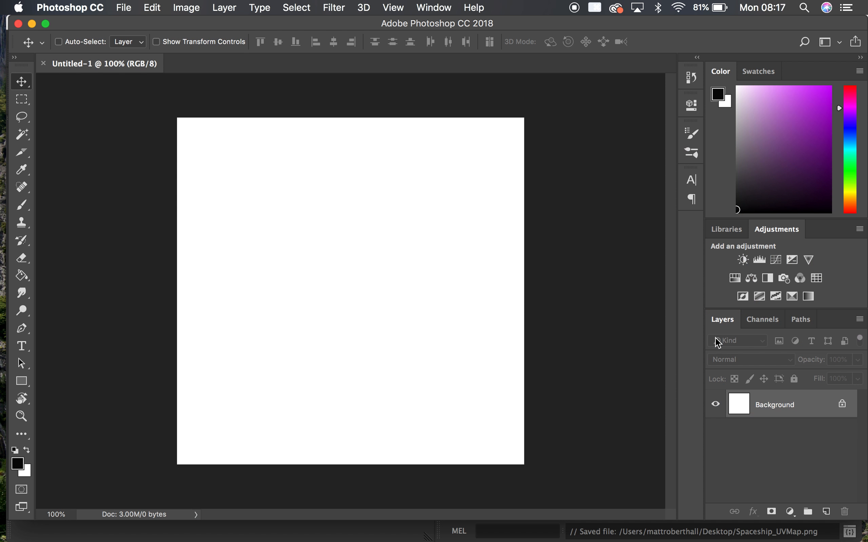
Step: Minimise Maya to reach the desktop and place Spaceship_UVMap.png as a layer in the blank Photoshop document
left_click_drag(83, 25, 93, 86)
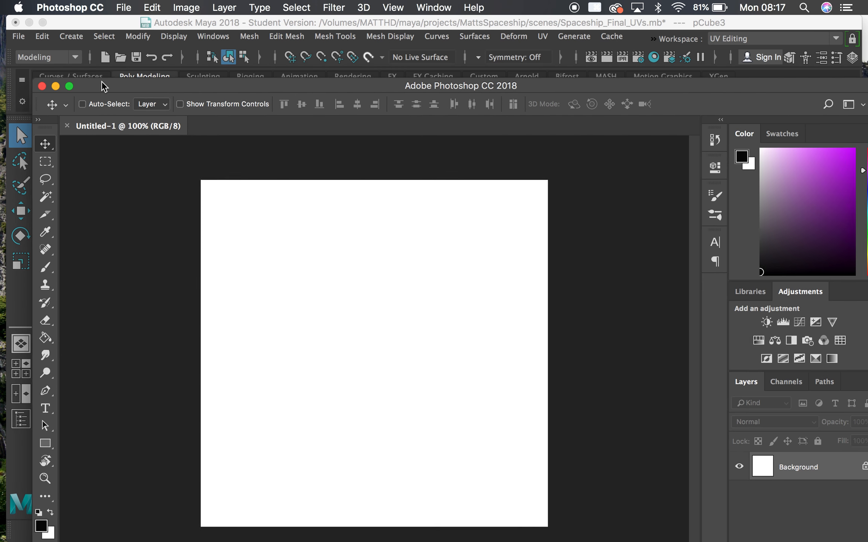
left_click(137, 26)
left_click(28, 23)
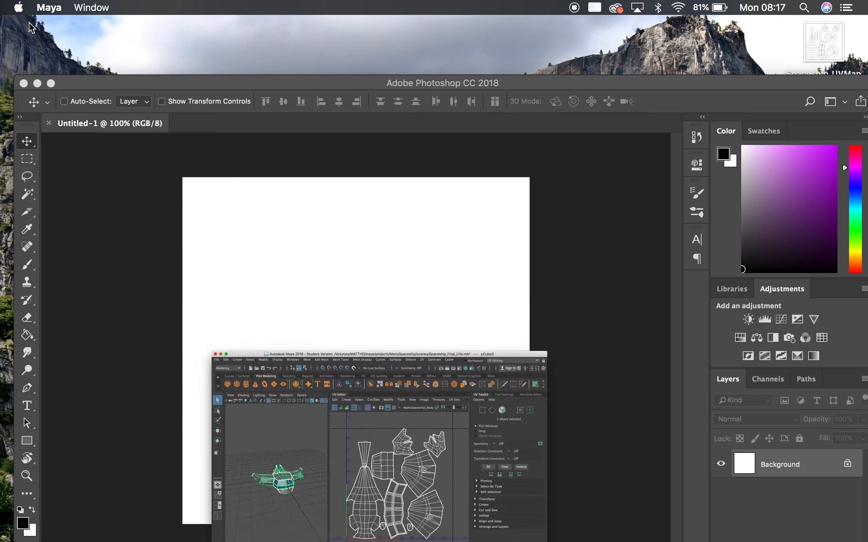
left_click(384, 84)
left_click_drag(687, 86, 689, 55)
left_click_drag(824, 32, 374, 274)
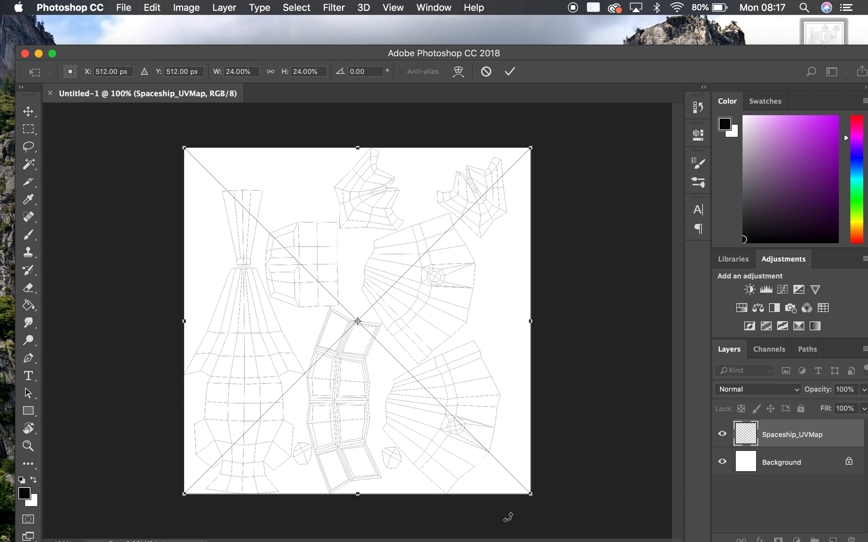
double_click(598, 56)
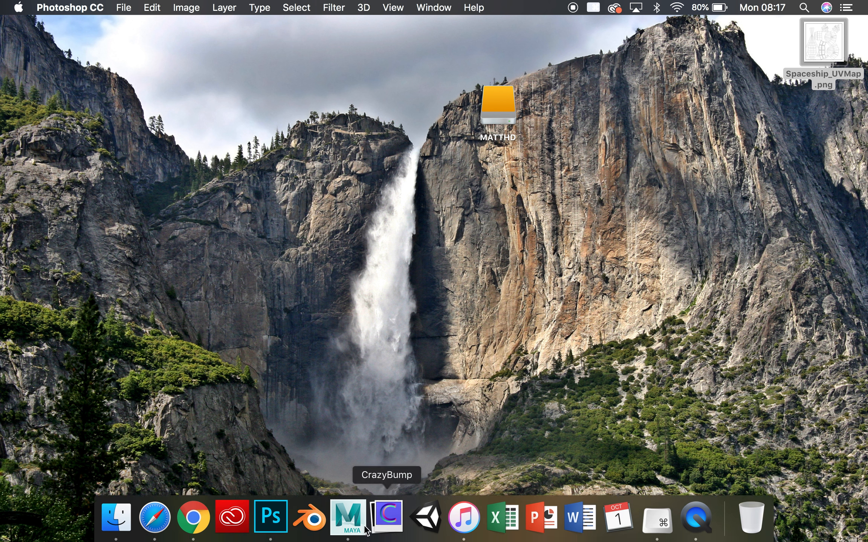
left_click(272, 516)
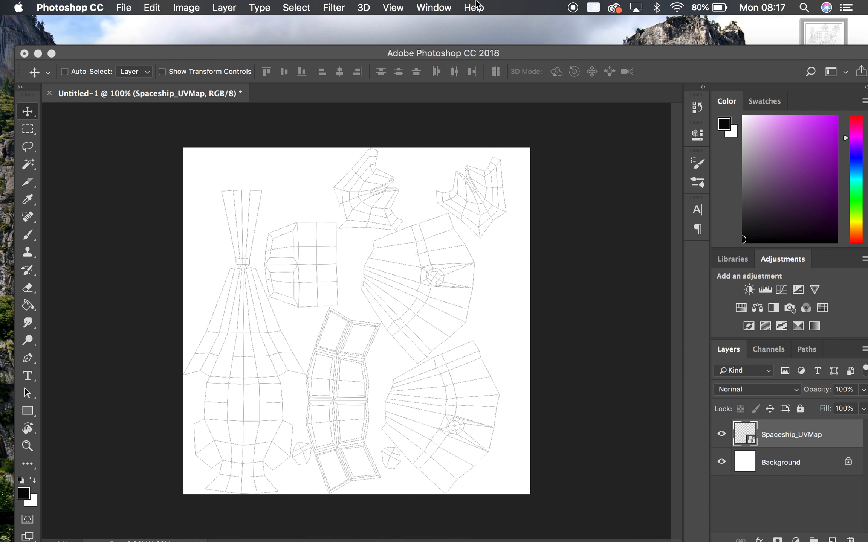
left_click_drag(494, 55, 477, 9)
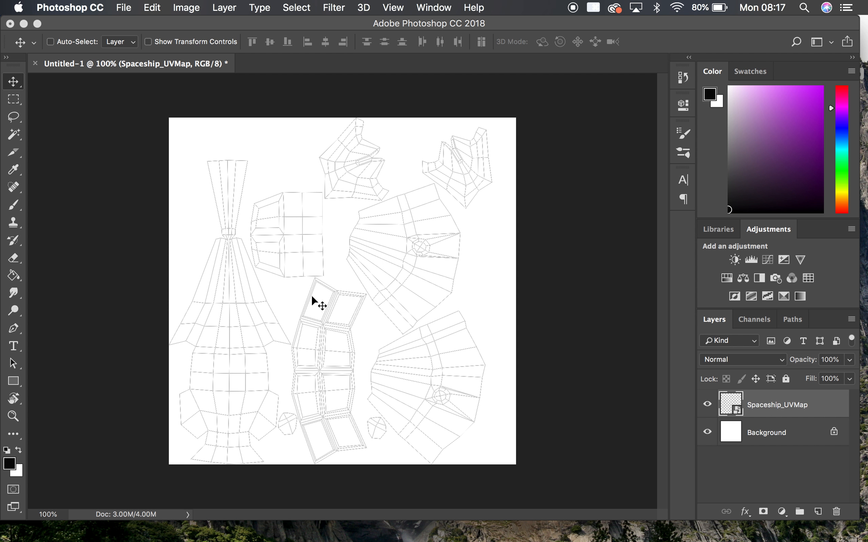
Step: Lock the Spaceship_UVMap layer completely and test the lock by trying to move the layer
left_click(785, 380)
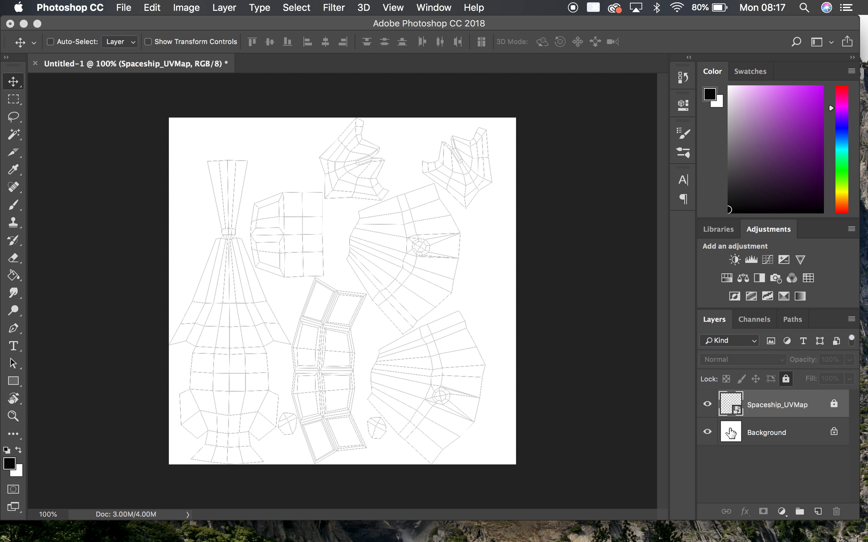
left_click_drag(211, 317, 291, 301)
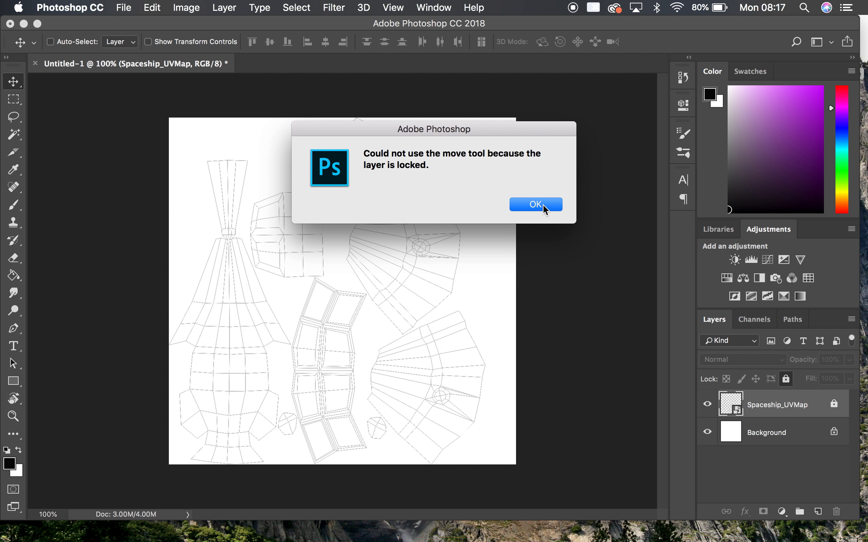
left_click(543, 205)
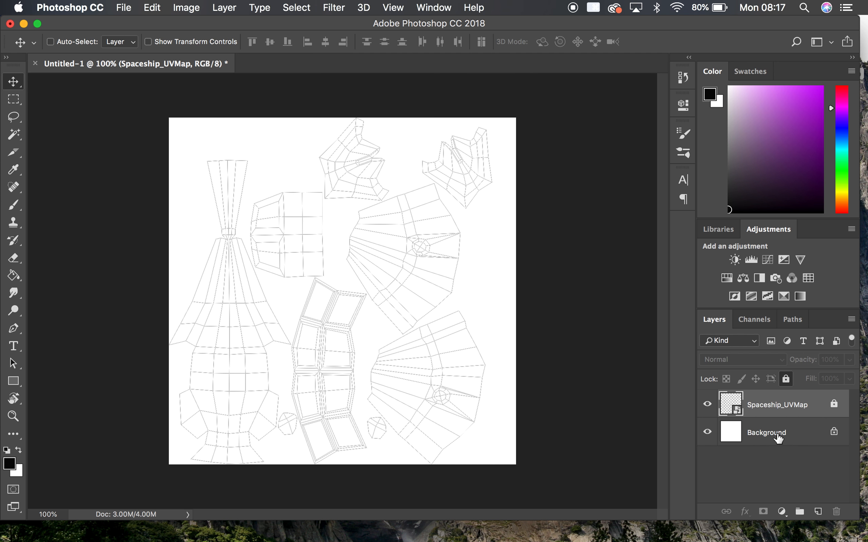
Step: Add a new layer between the Spaceship_UVMap and Background layers and activate the Brush tool
left_click(818, 511)
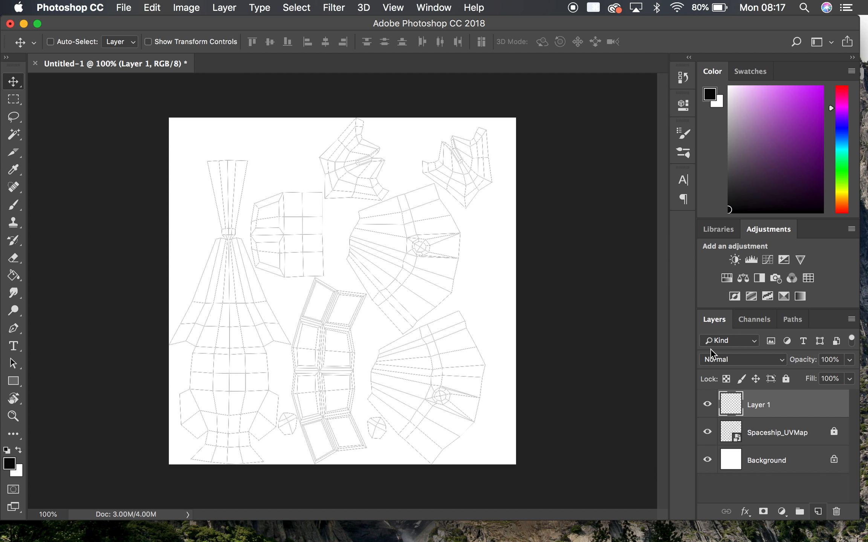
left_click_drag(764, 407, 769, 443)
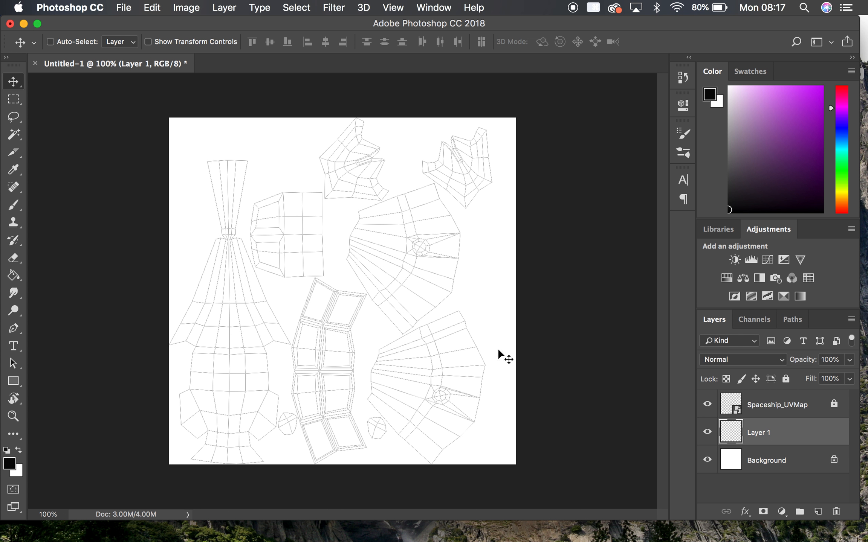
left_click(14, 206)
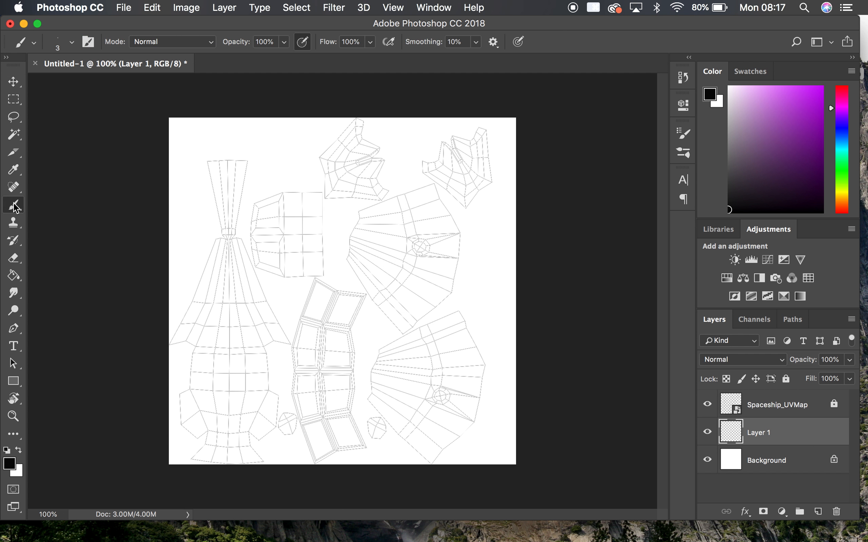